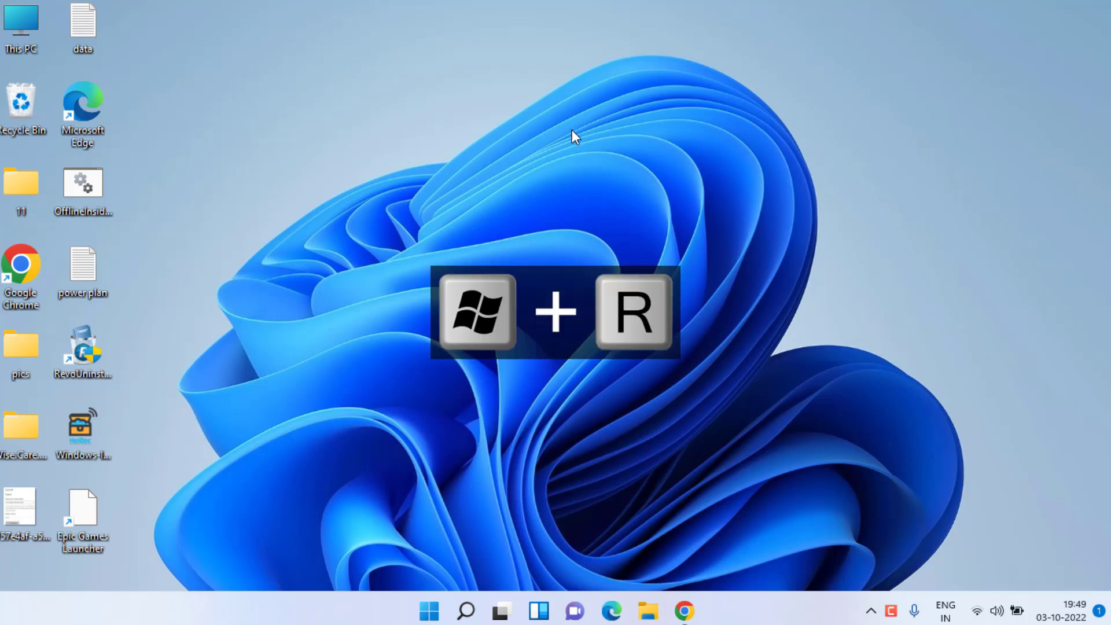
Step: Launch the Local Group Policy Editor with gpedit.msc from the Run box
key(super+r)
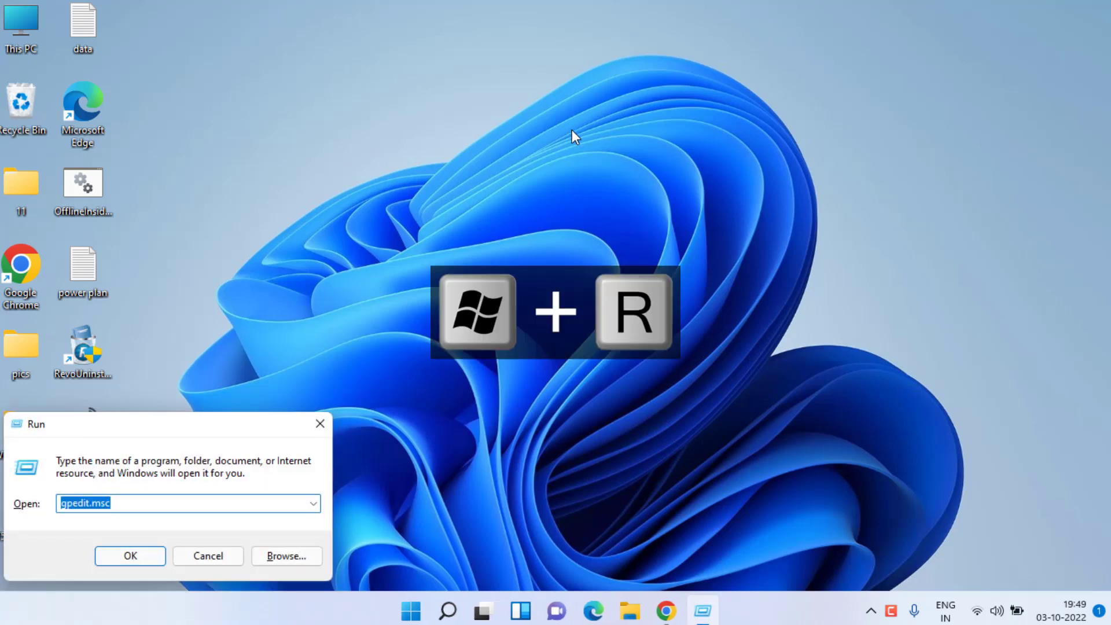
text(gpedit.msc)
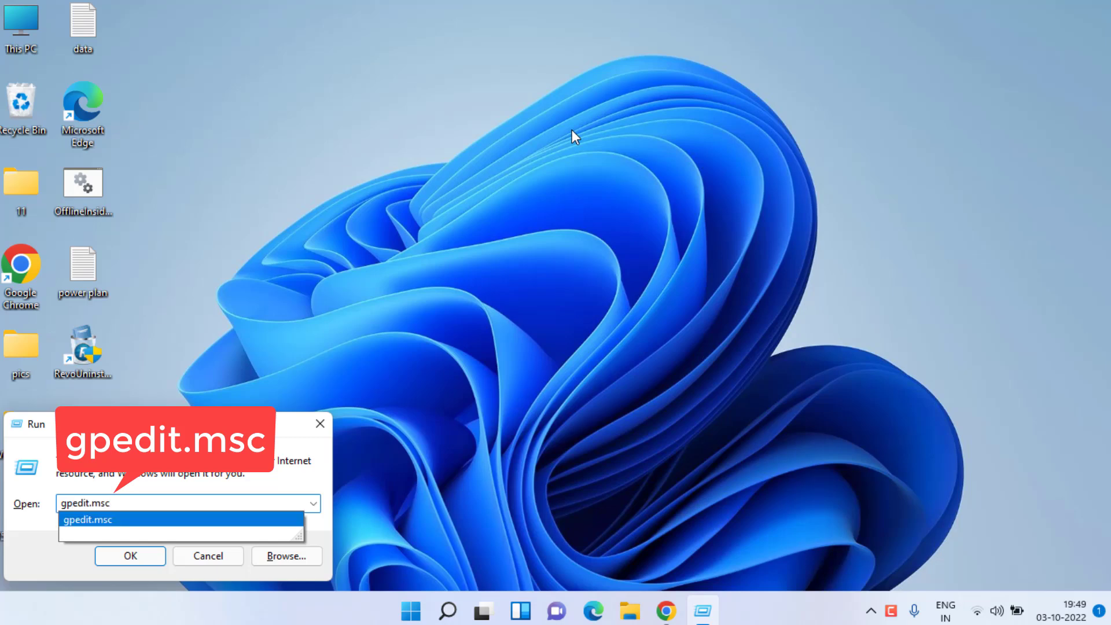
key(Return)
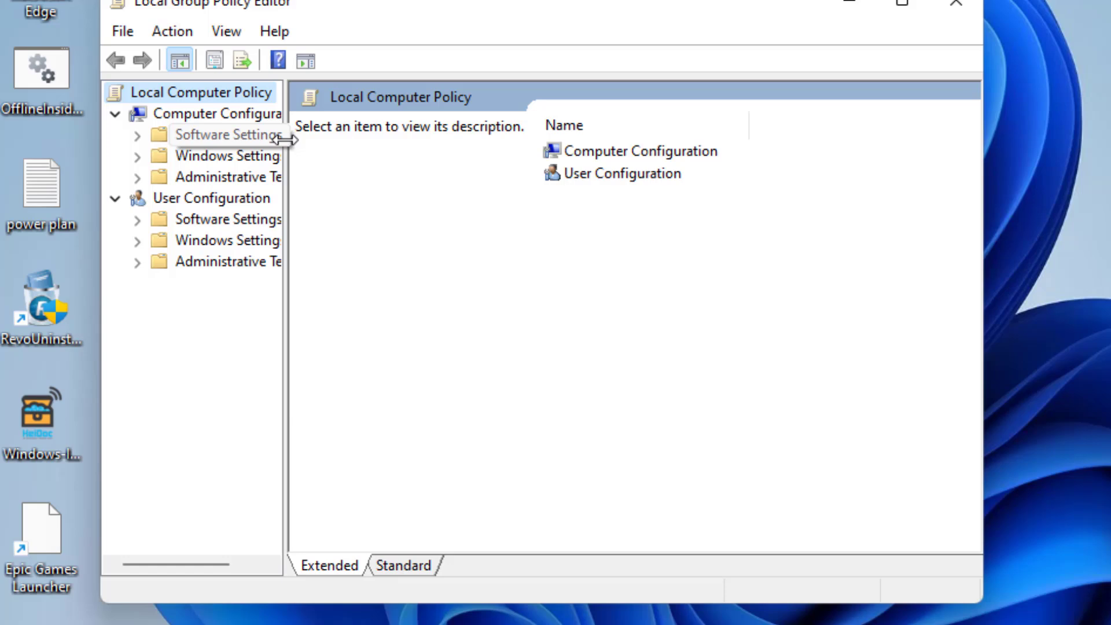
Step: Navigate to Computer Configuration > Administrative Templates > System > Device Guard and view Turn On Virtualization Based Security
drag(258, 224, 314, 244)
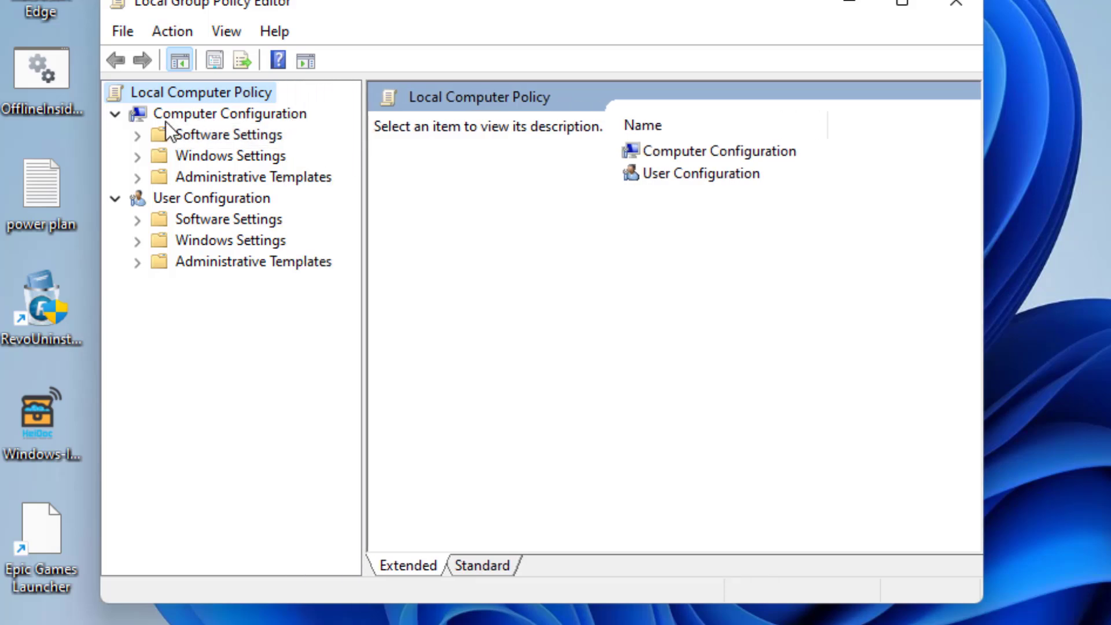
click(255, 113)
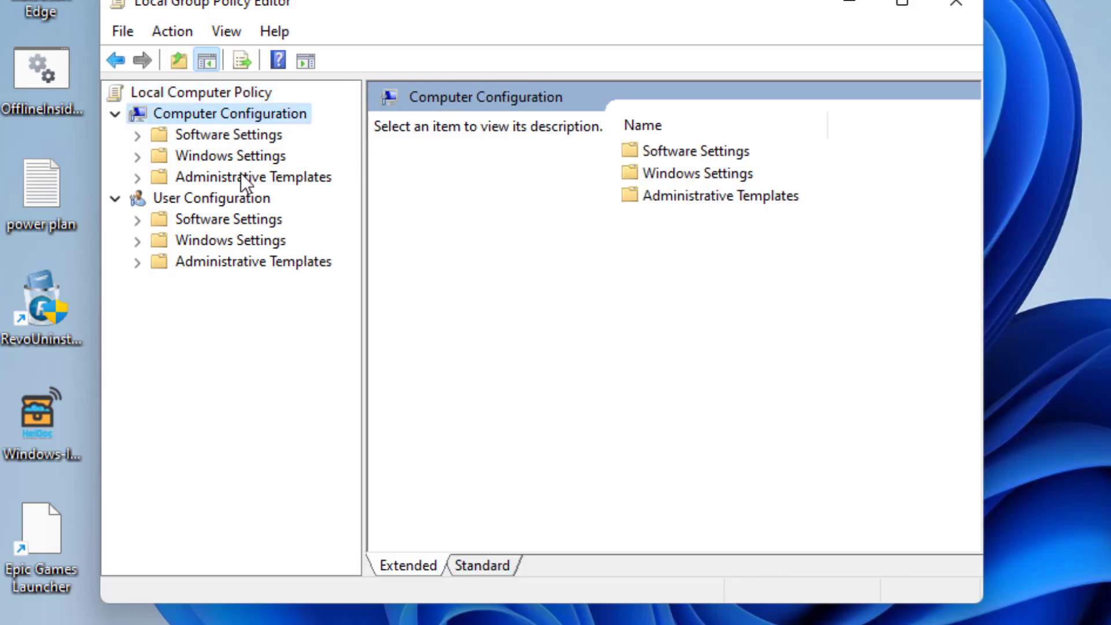
click(284, 176)
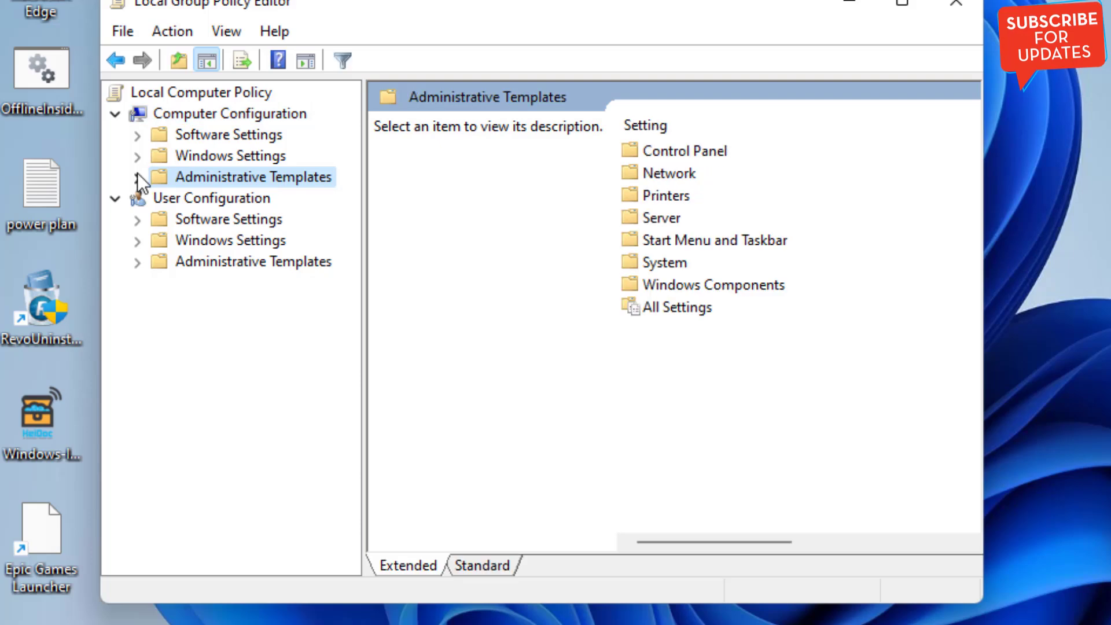
click(137, 177)
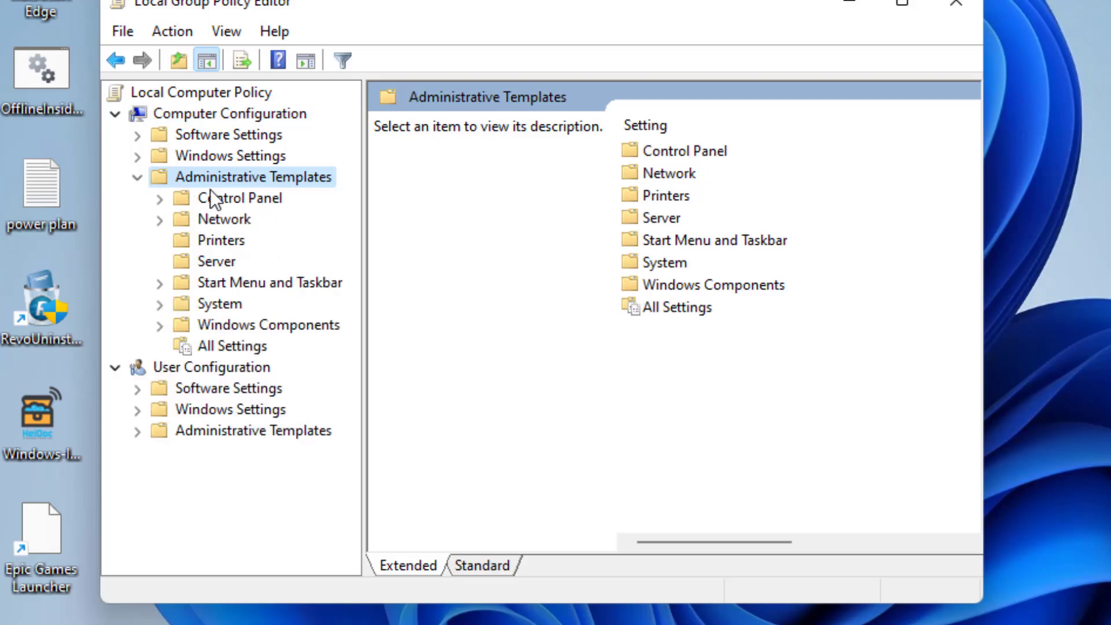
click(224, 306)
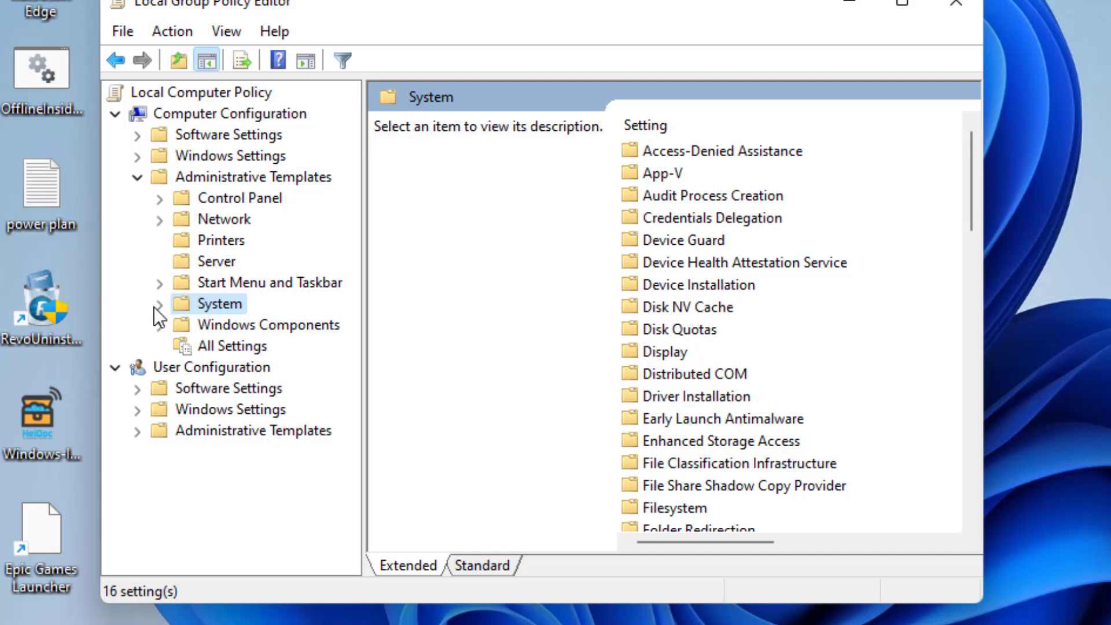
click(155, 305)
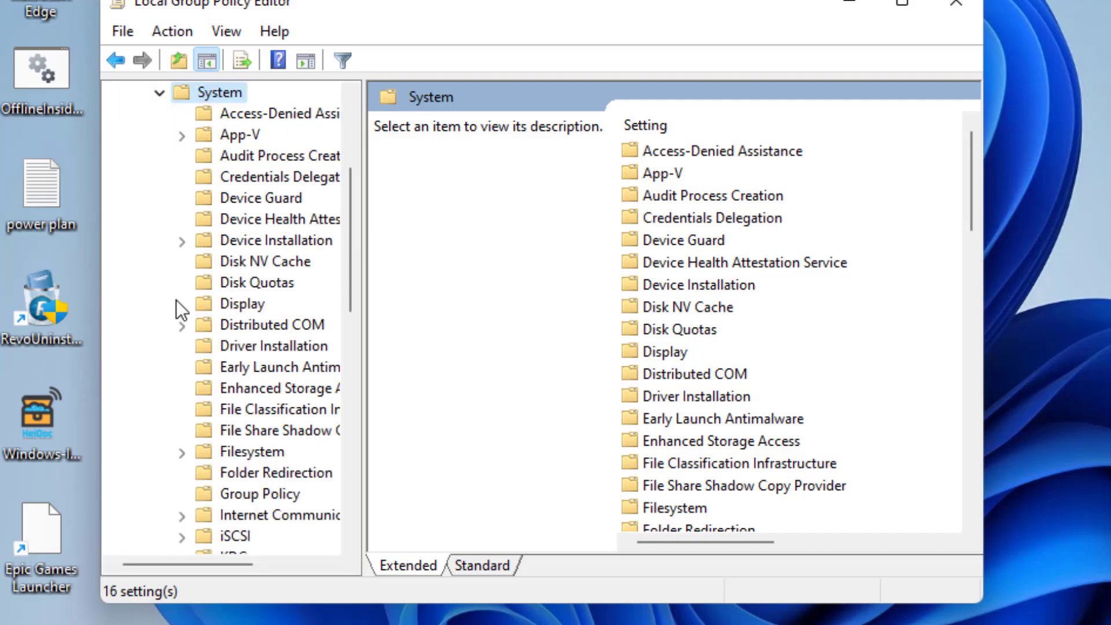
click(282, 197)
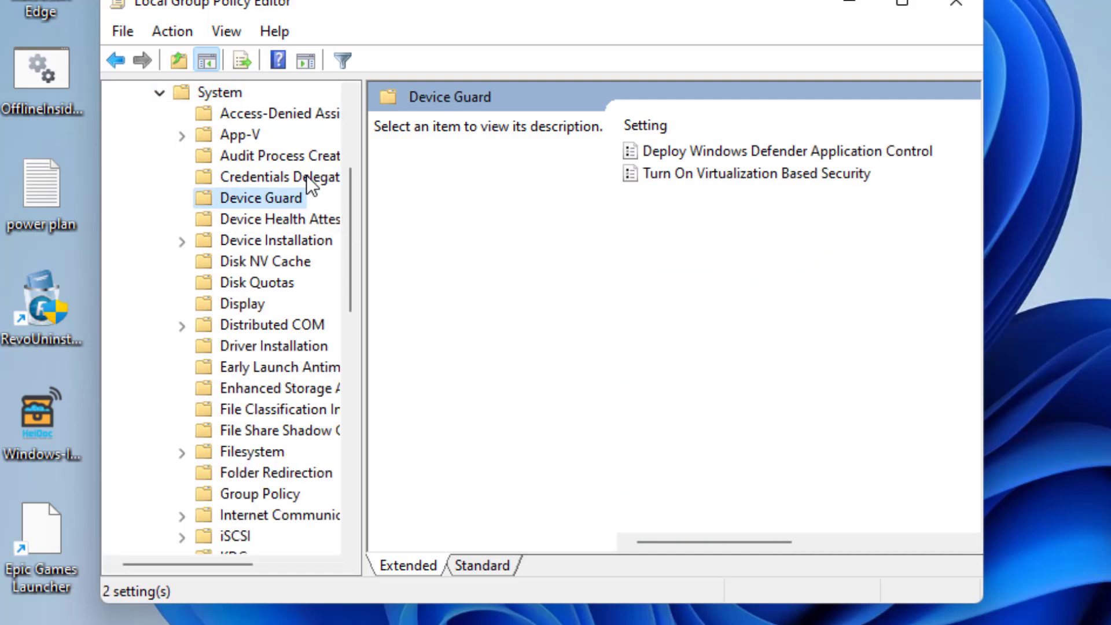
click(736, 175)
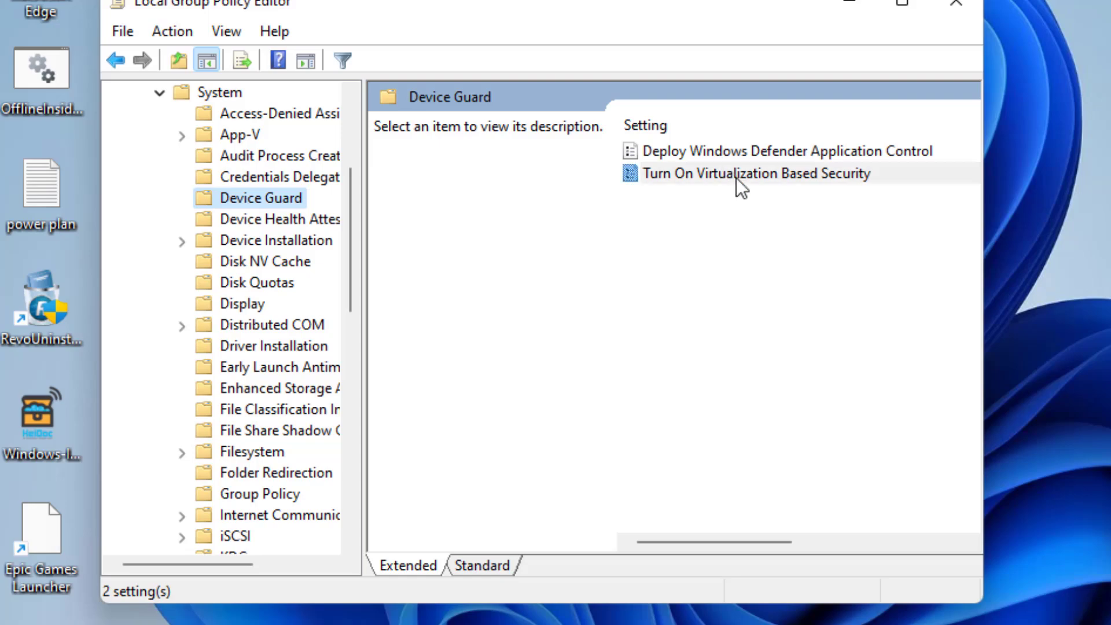
Step: Set Turn On Virtualization Based Security to Disabled, apply it, and minimise the editor to the desktop
double_click(801, 177)
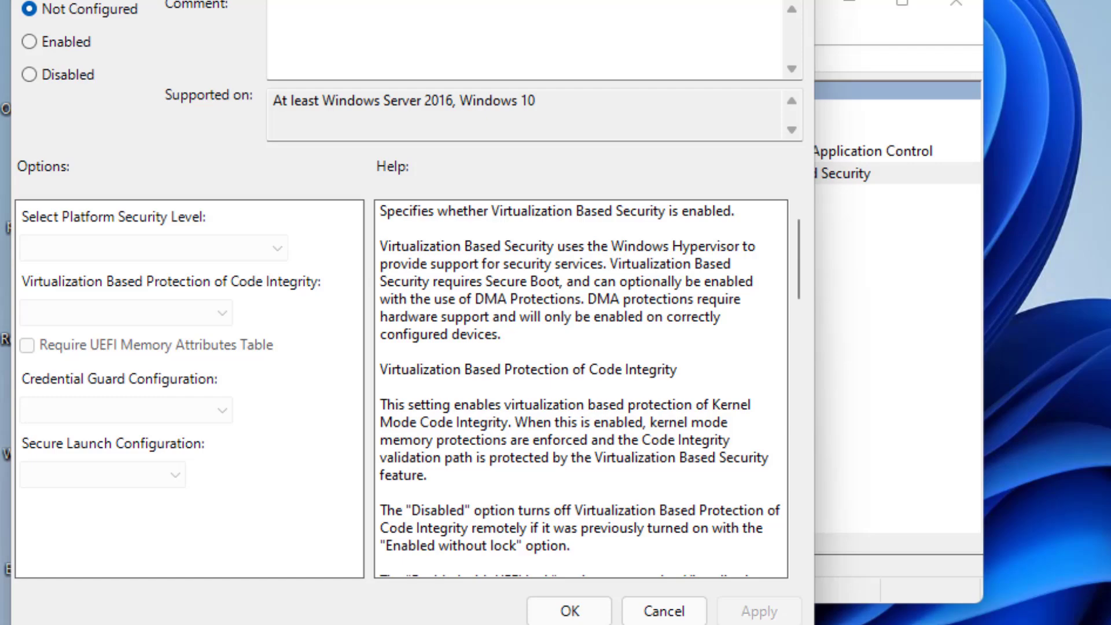
click(70, 77)
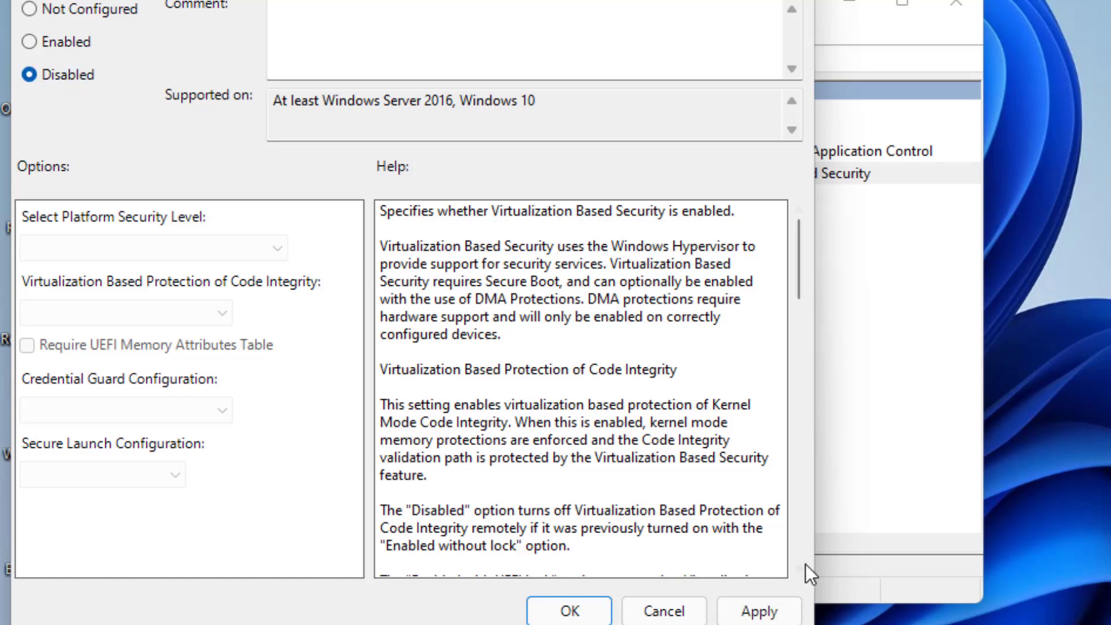
click(746, 608)
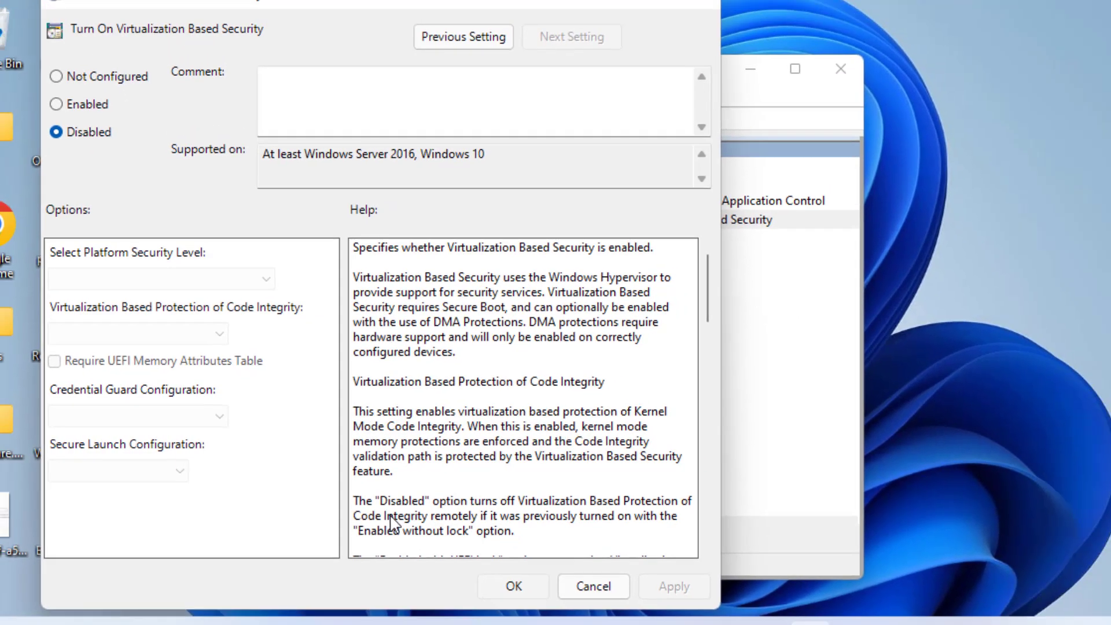
click(513, 586)
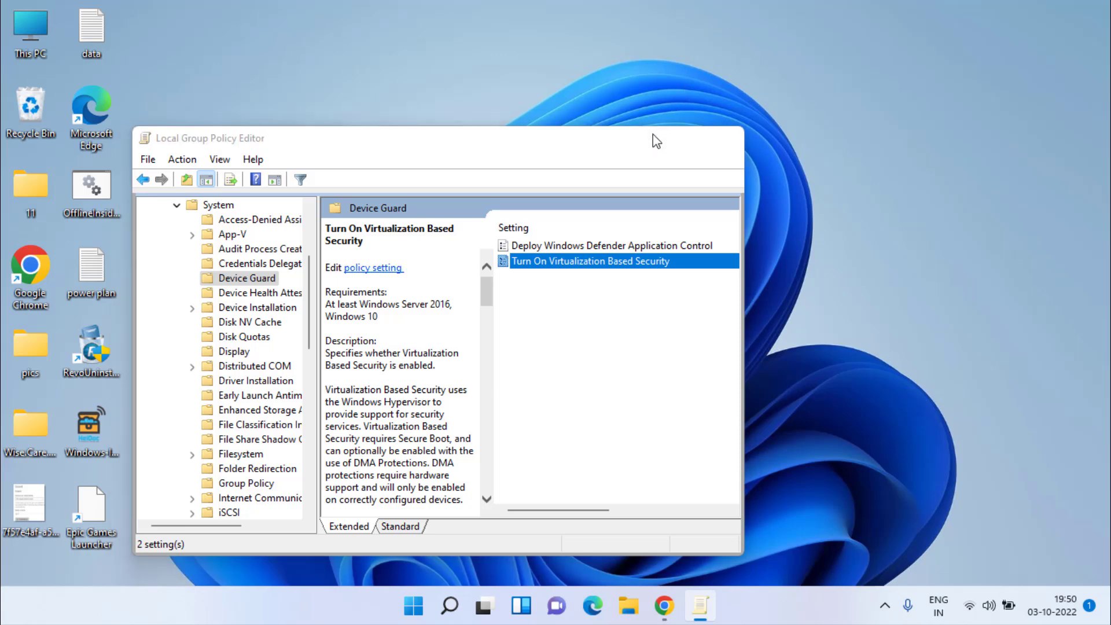
key(super+d)
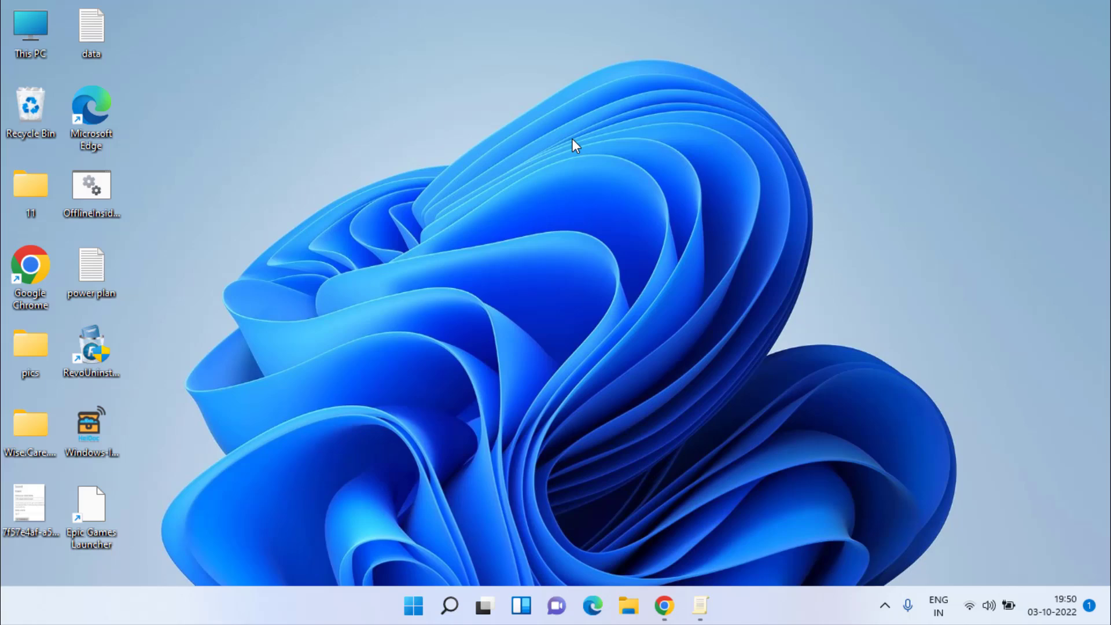
Step: Run appwiz.cpl from the Run box to open Programs and Features
key(super+r)
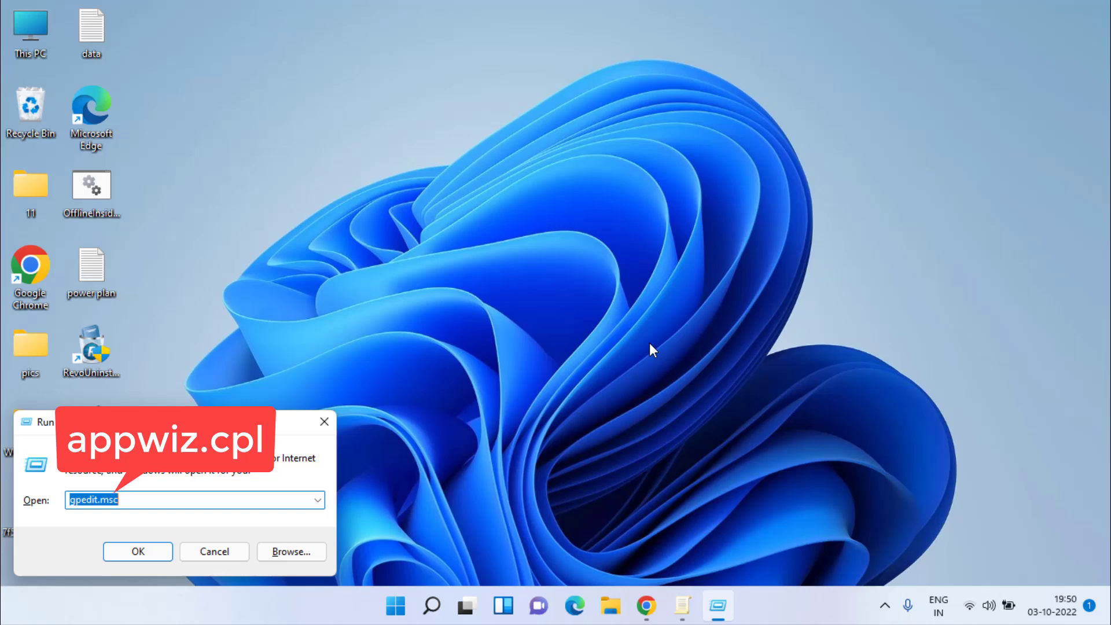
text(appwi)
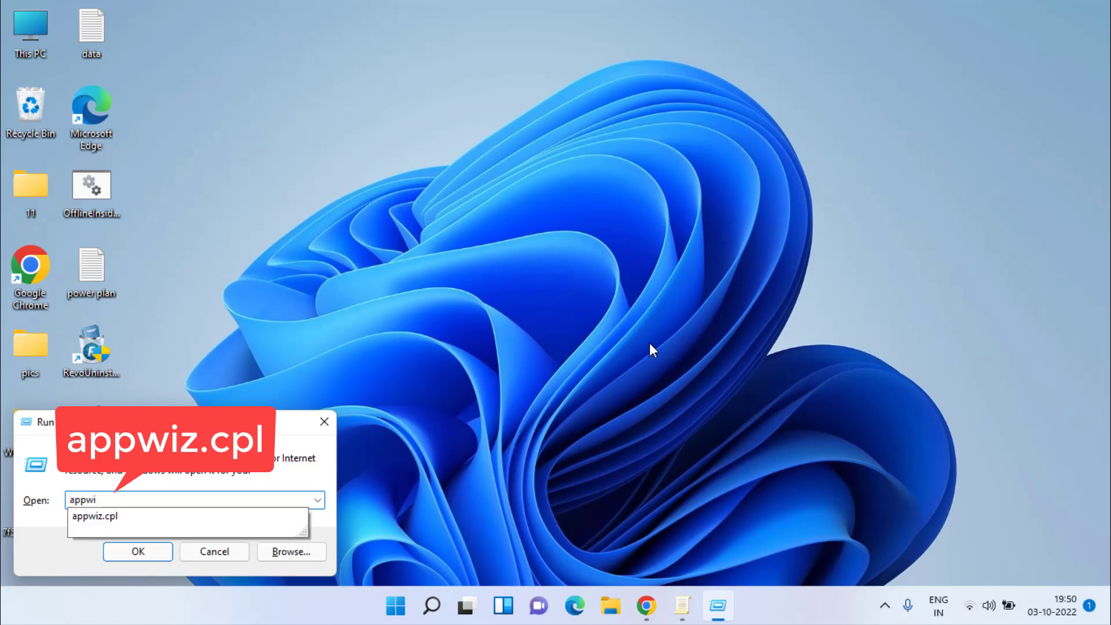
key(Down)
key(Return)
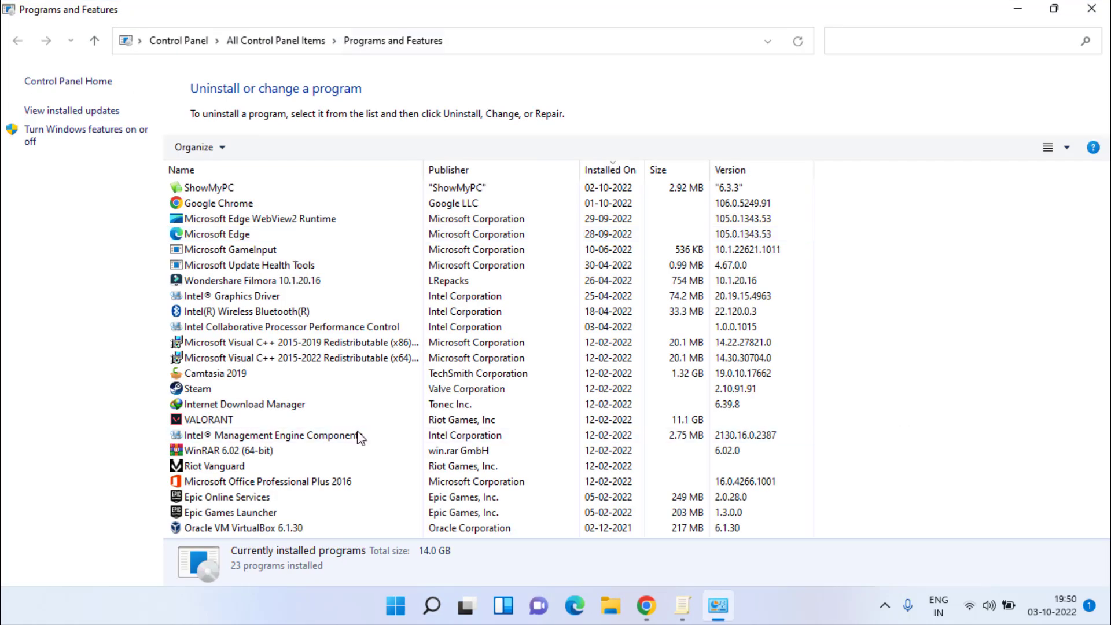
Step: Open Windows Features and expand Hyper-V and Hyper-V Platform, leaving Hyper-V Hypervisor unchecked
click(99, 139)
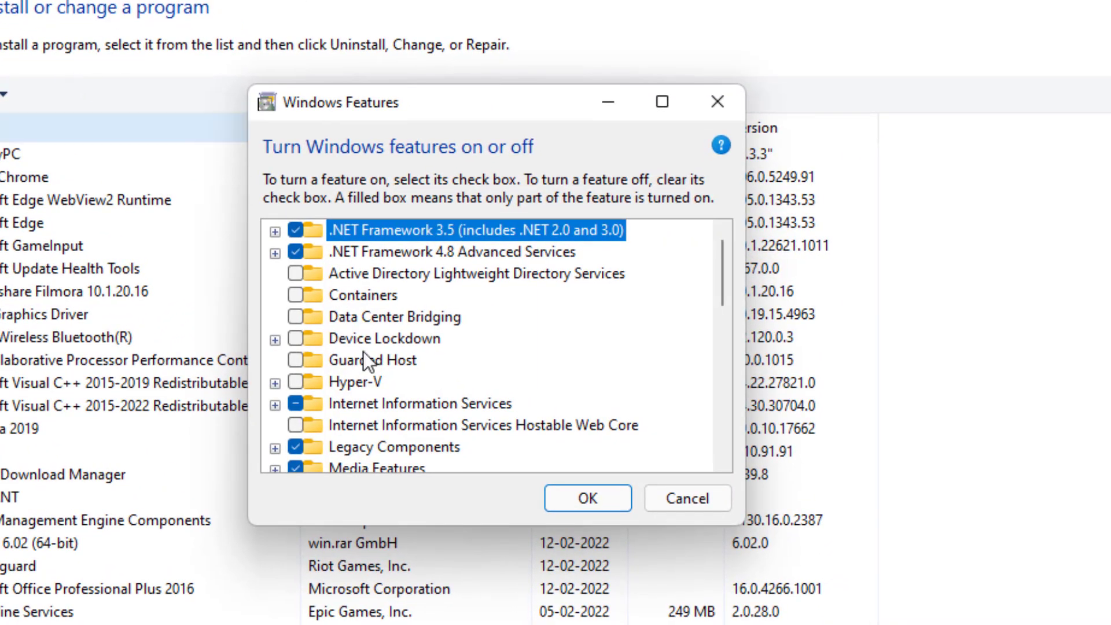
scroll(458, 343, down, 1)
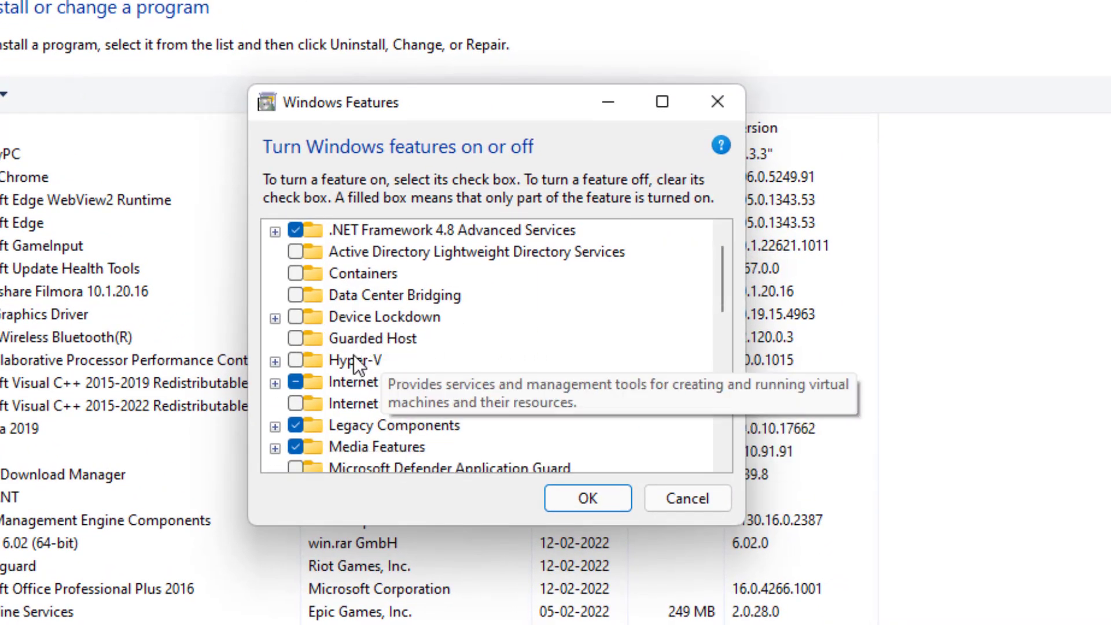
click(371, 357)
click(275, 361)
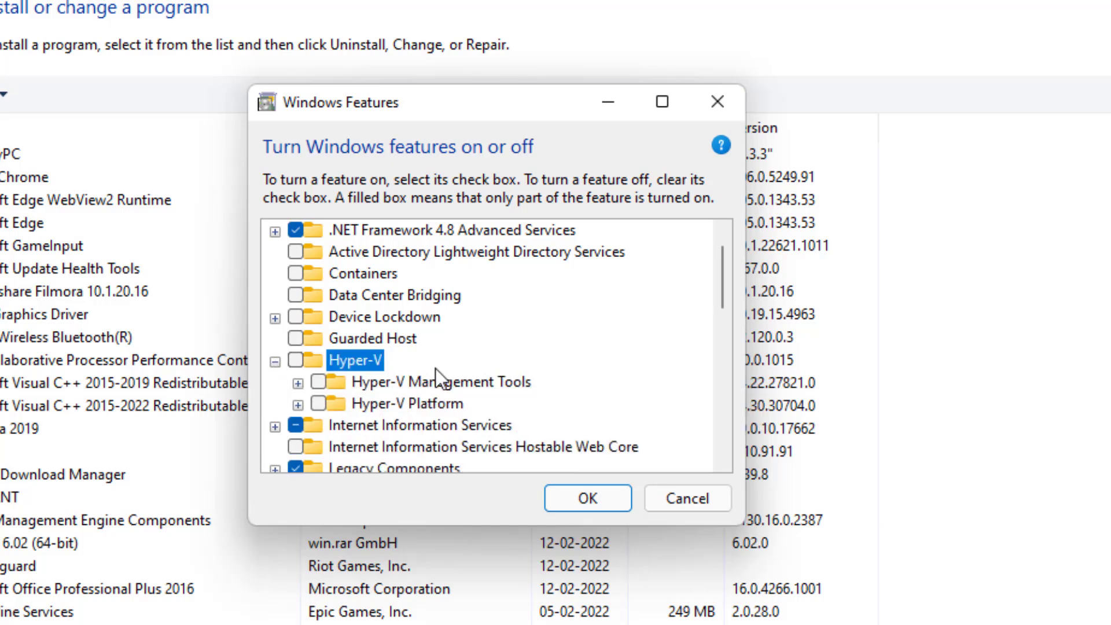
scroll(435, 368, down, 1)
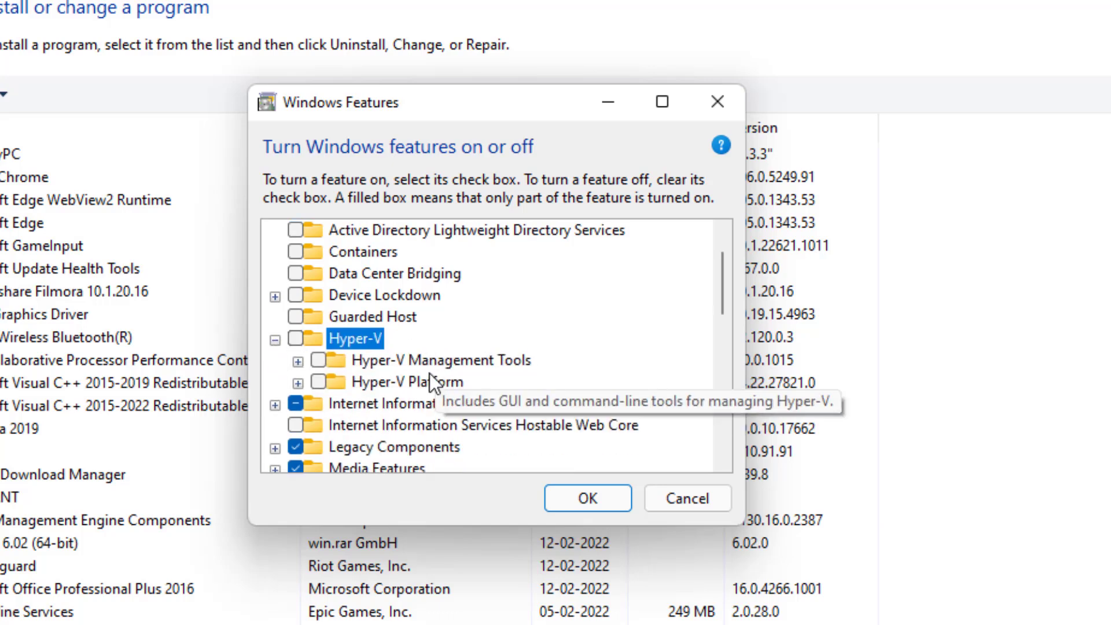
click(299, 383)
click(444, 405)
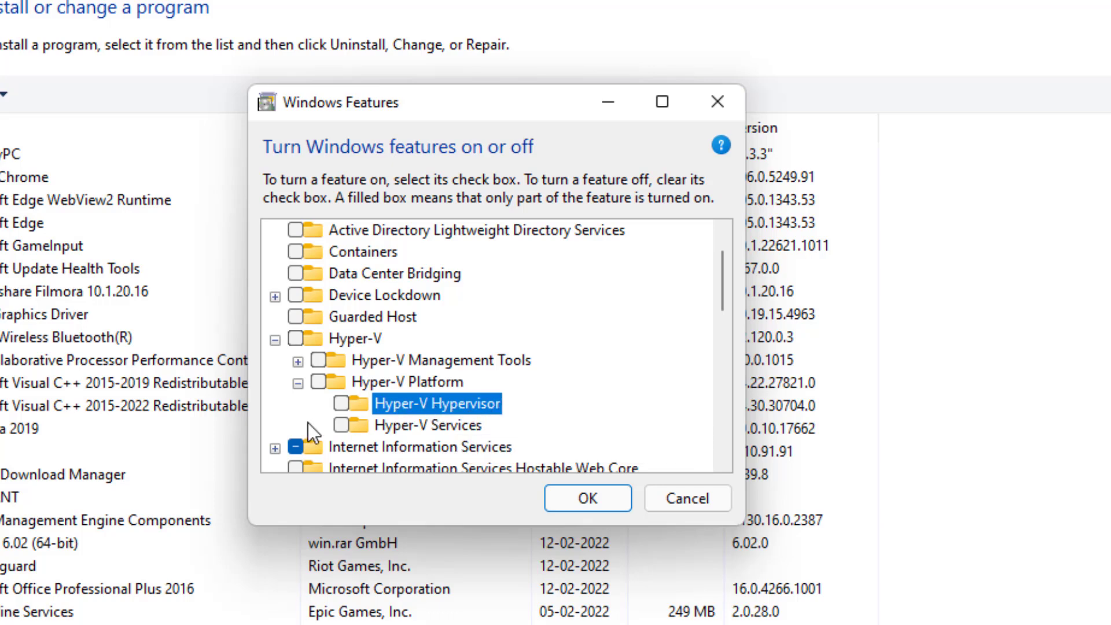
click(341, 403)
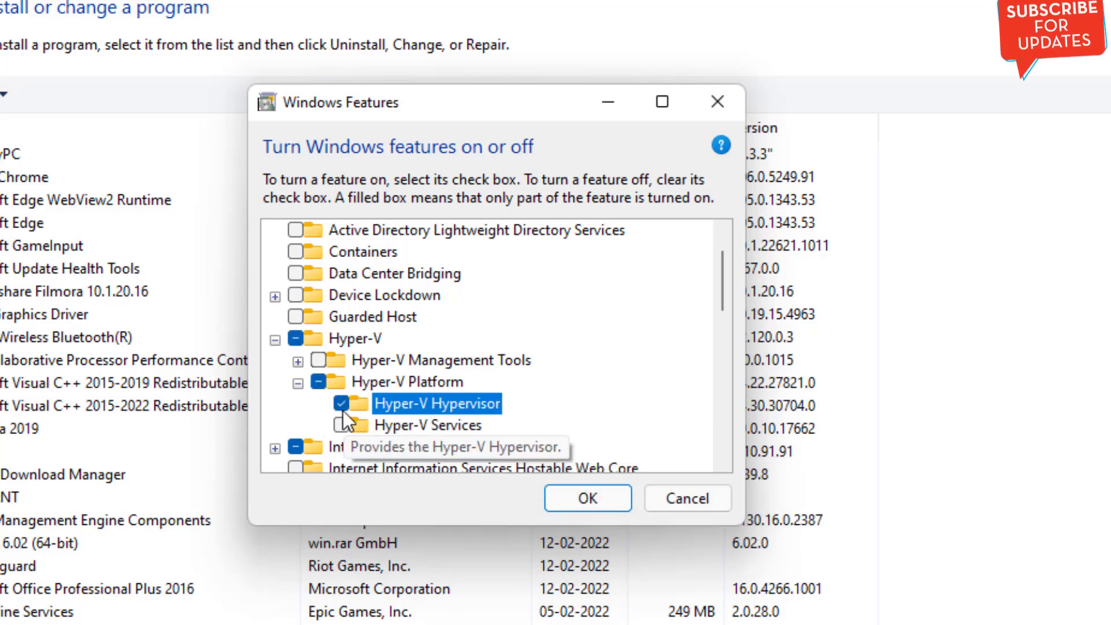
click(341, 405)
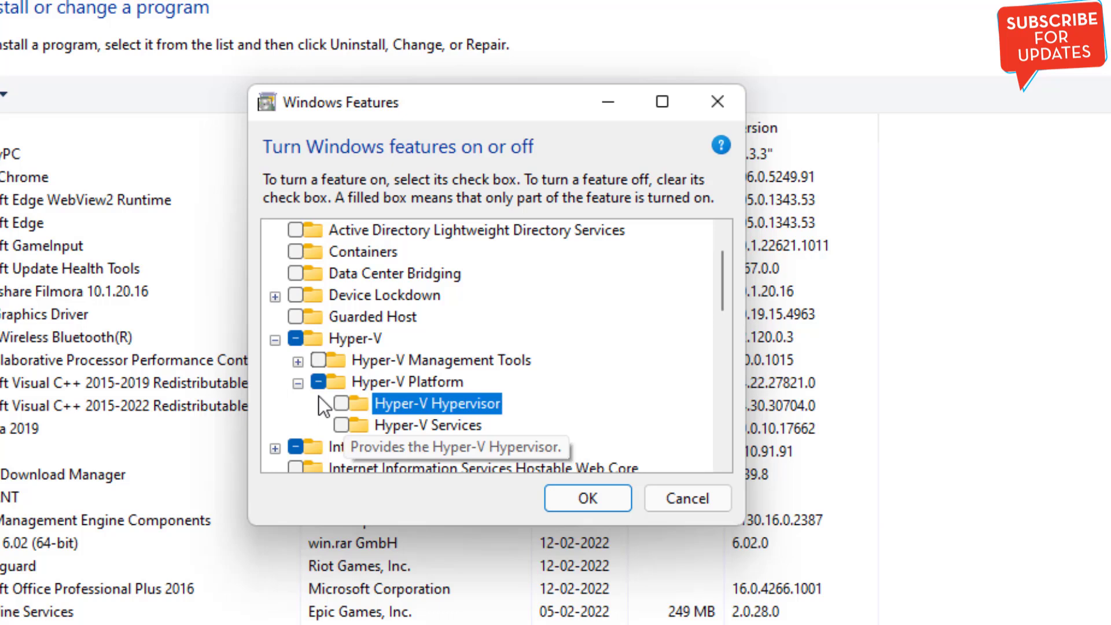
Step: Clear Hyper-V with all its sub-features, confirm with OK, and close Programs and Features
click(276, 340)
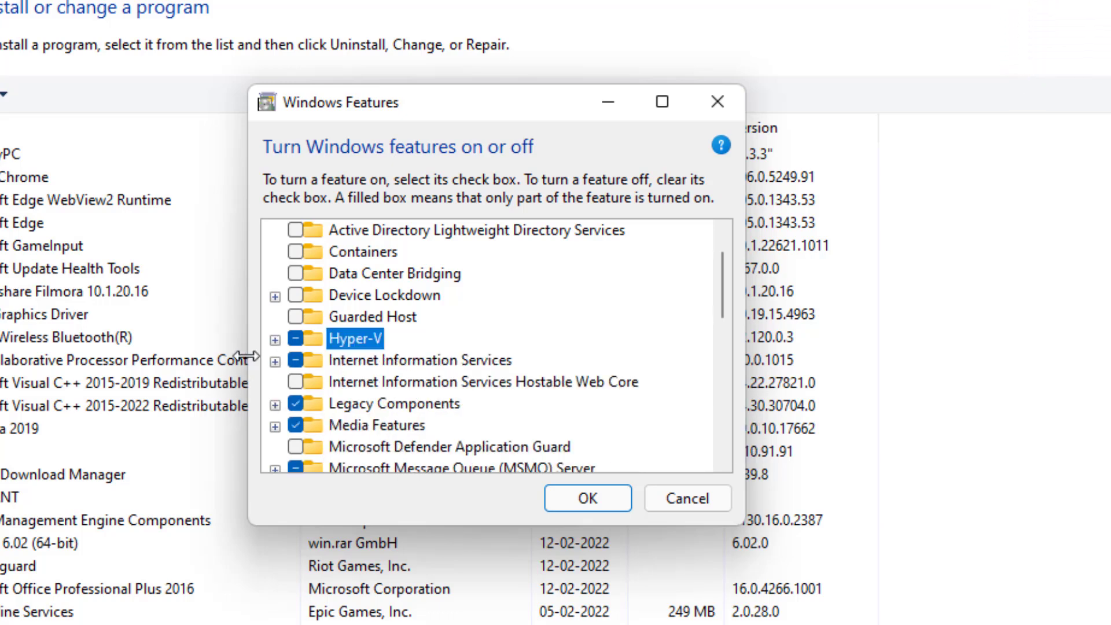
click(275, 340)
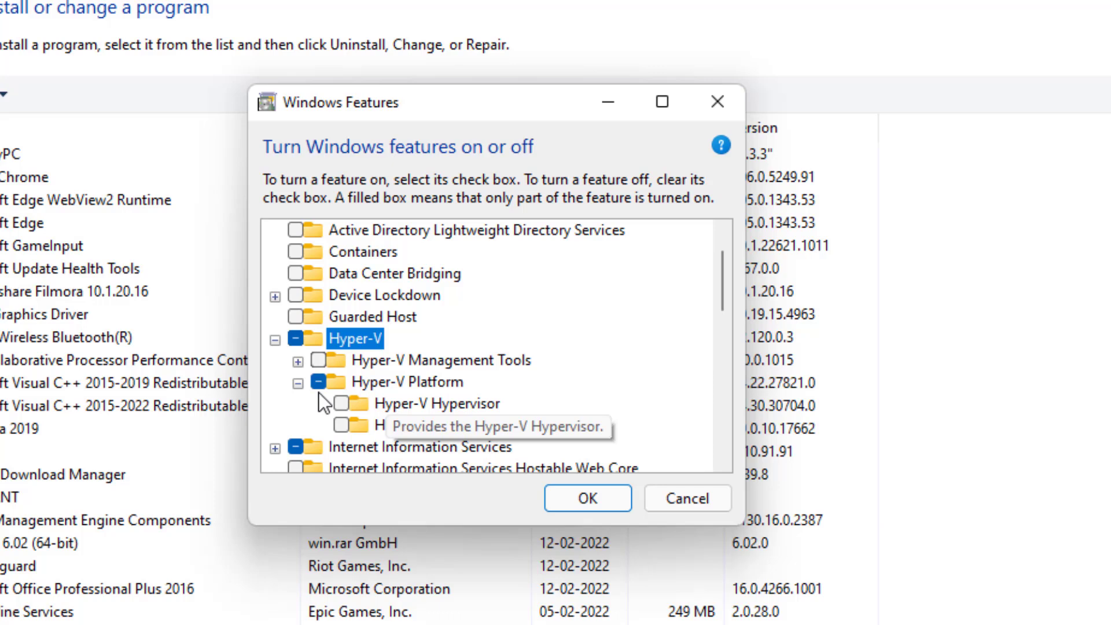
click(294, 337)
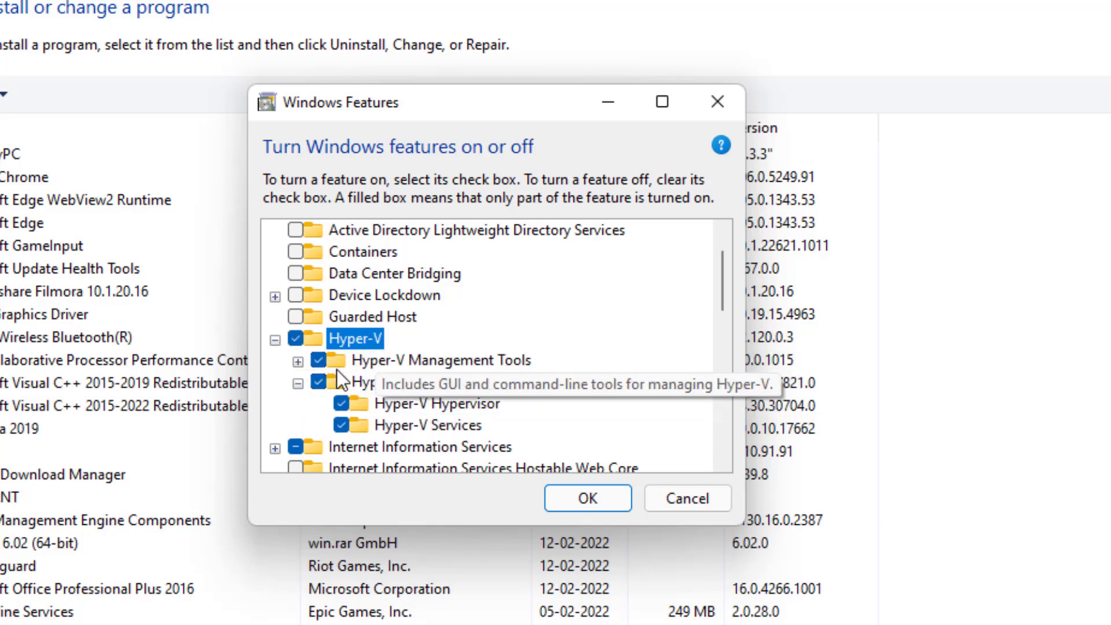
click(296, 339)
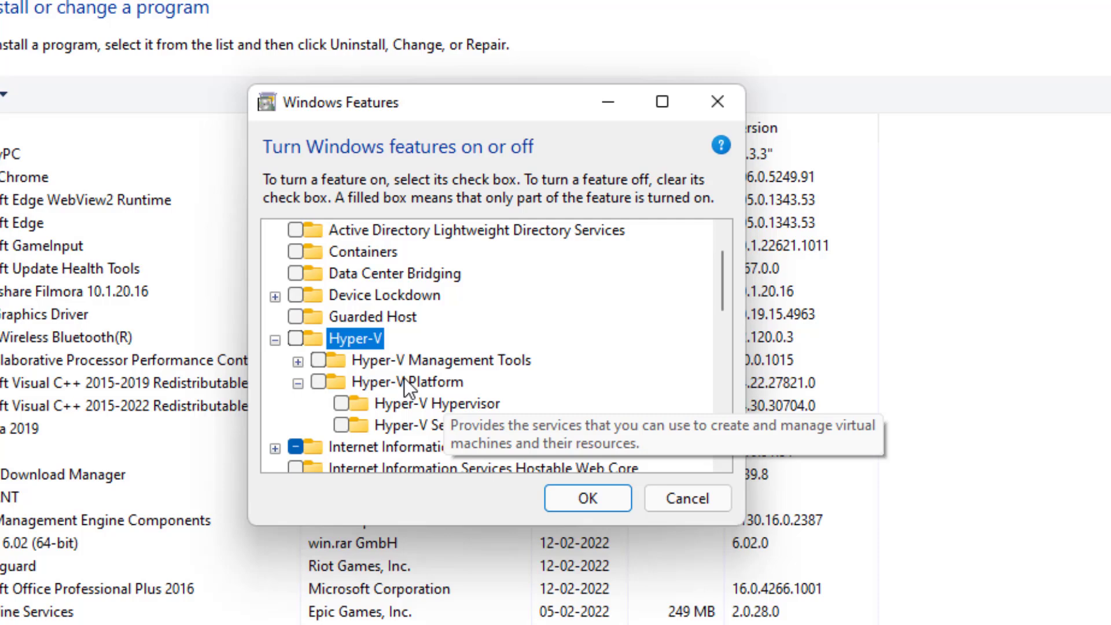
click(275, 340)
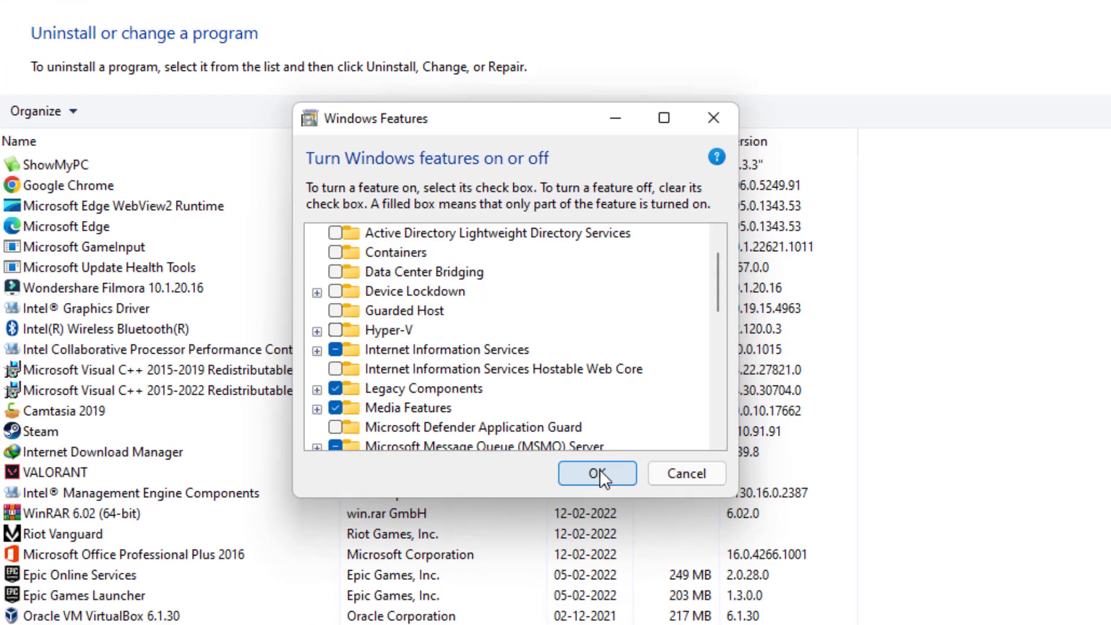
click(594, 497)
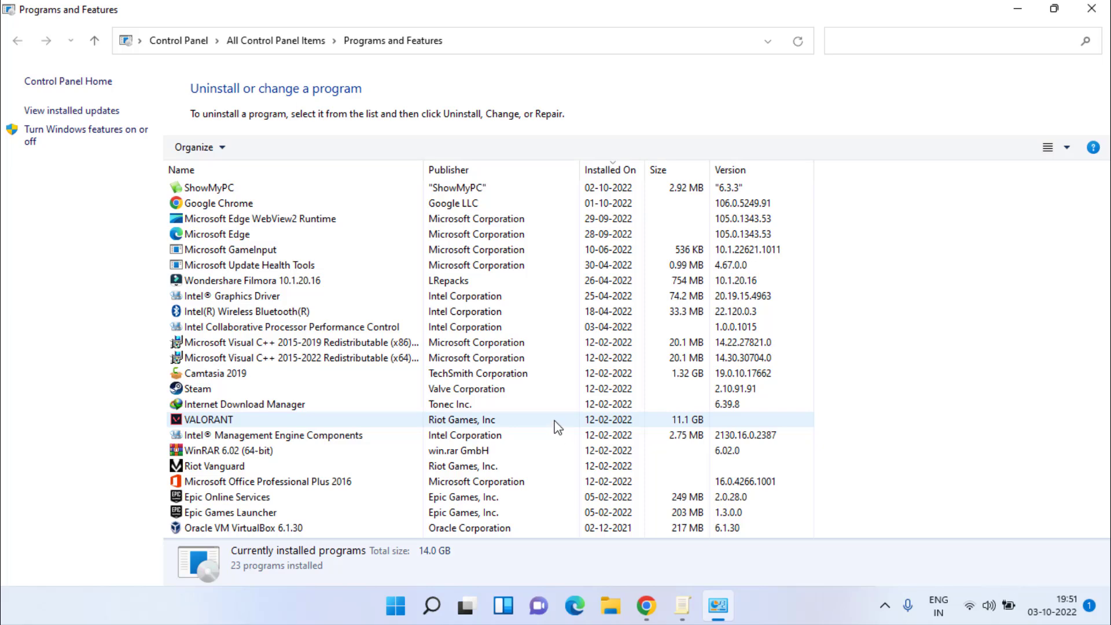
click(1091, 8)
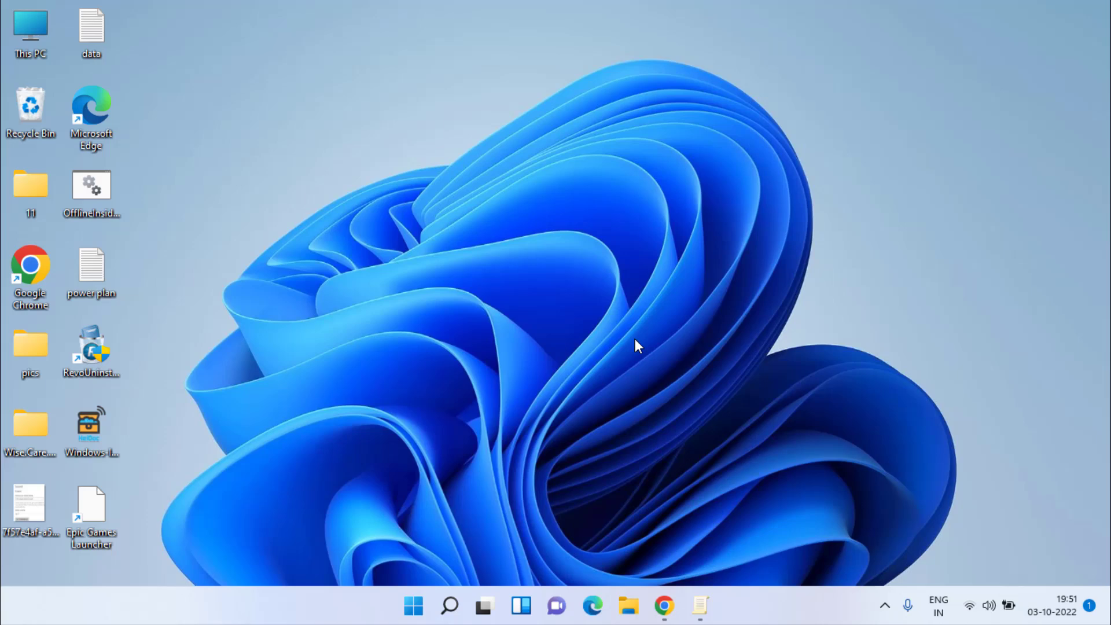